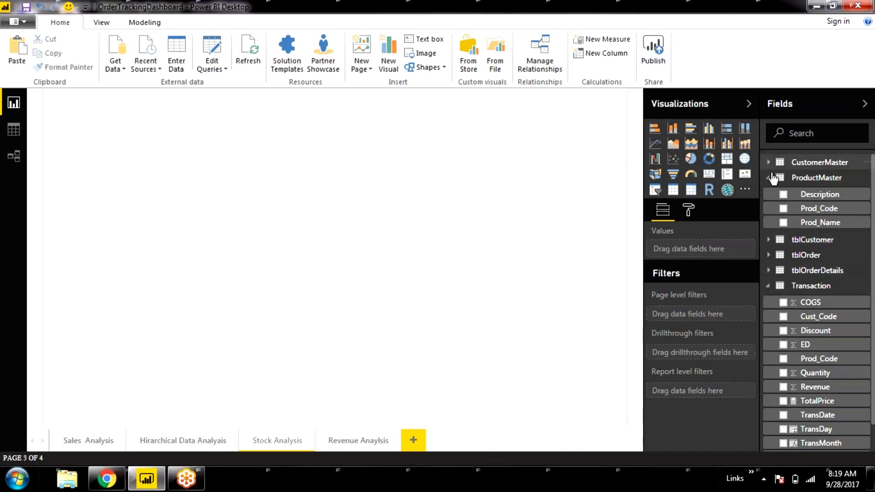
# - Expand the CustomerMaster table and insert a blank stacked column chart visual
pyautogui.click(769, 163)
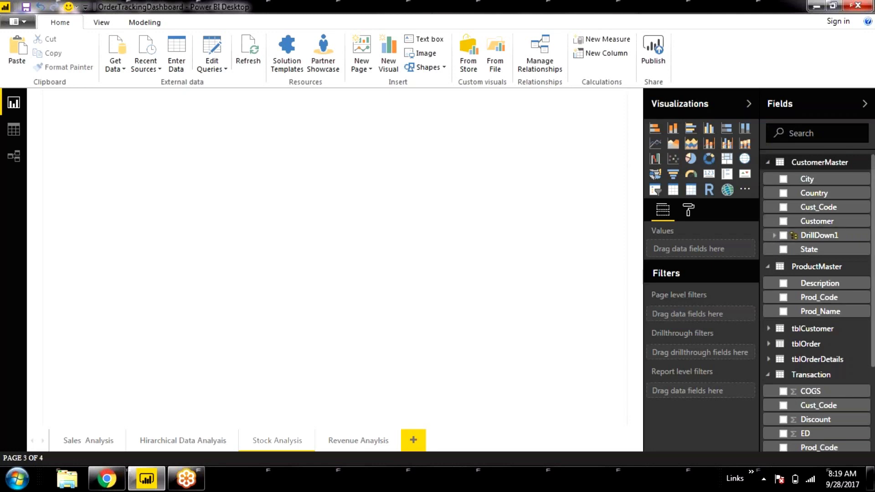
pyautogui.click(673, 129)
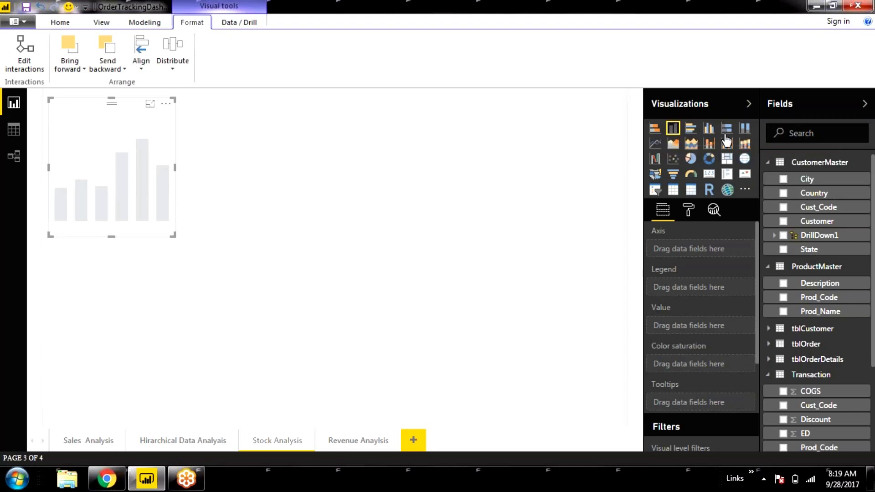
pyautogui.click(91, 442)
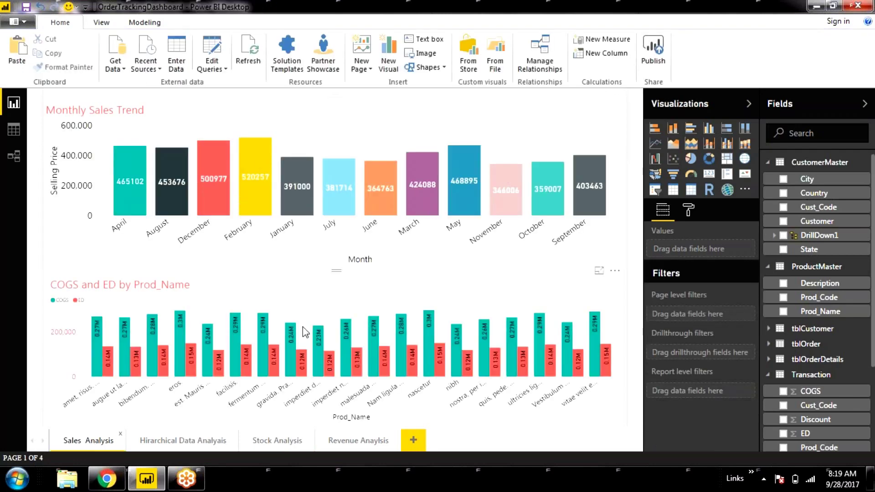
pyautogui.click(345, 275)
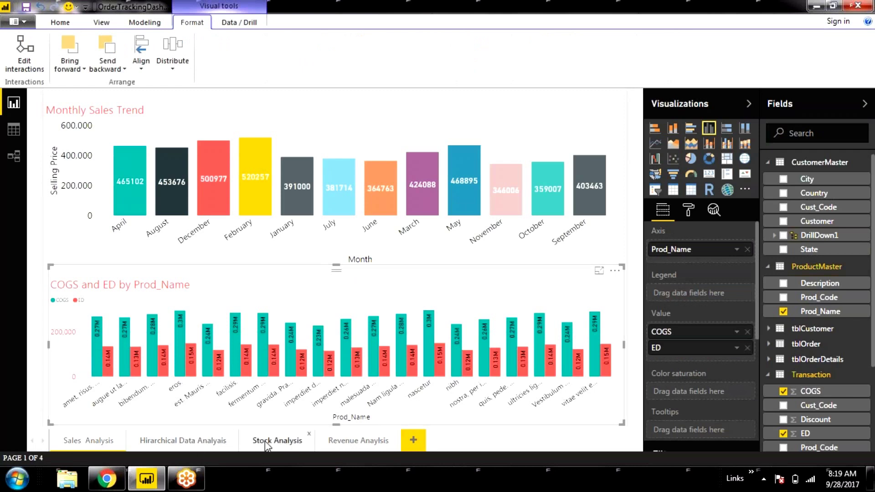
pyautogui.click(185, 441)
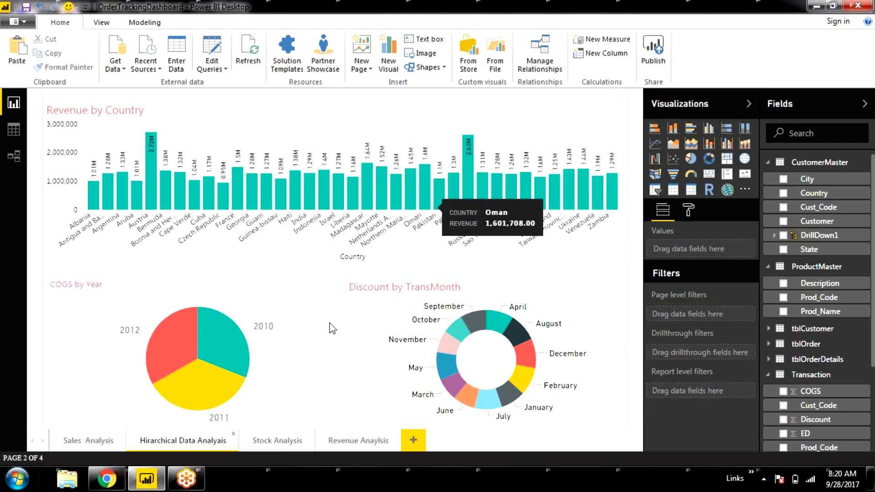
pyautogui.click(471, 174)
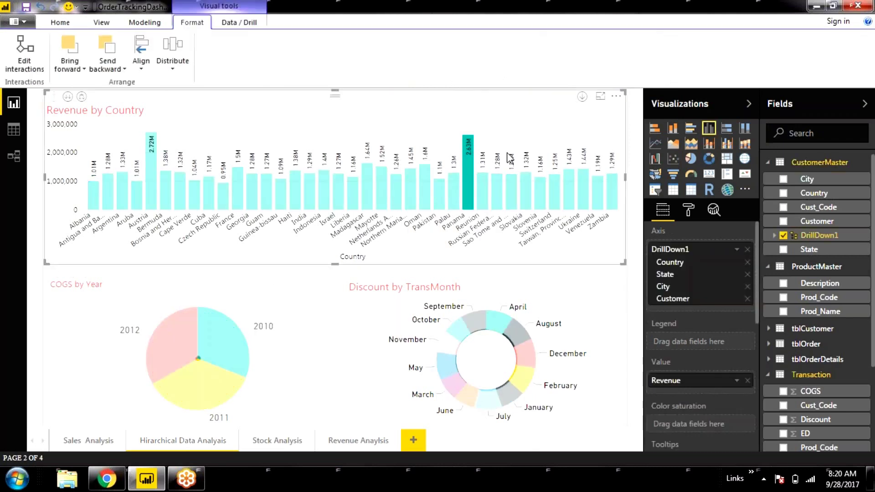
pyautogui.click(471, 170)
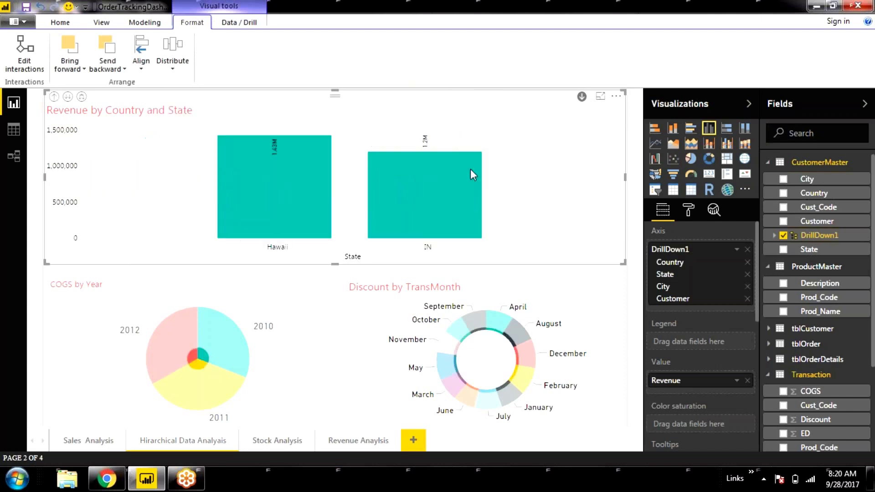
pyautogui.click(55, 97)
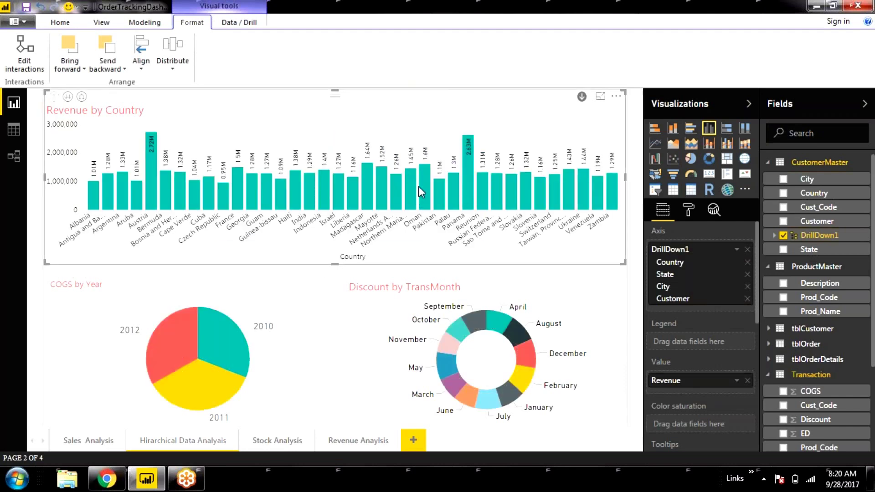
# - Drag the empty chart's corners out so it spans the page's left half, top to bottom
pyautogui.click(290, 442)
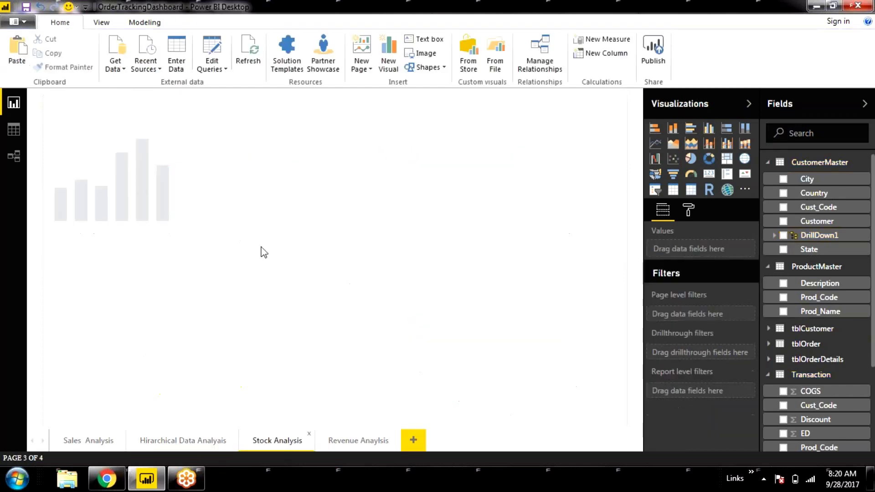
pyautogui.click(87, 150)
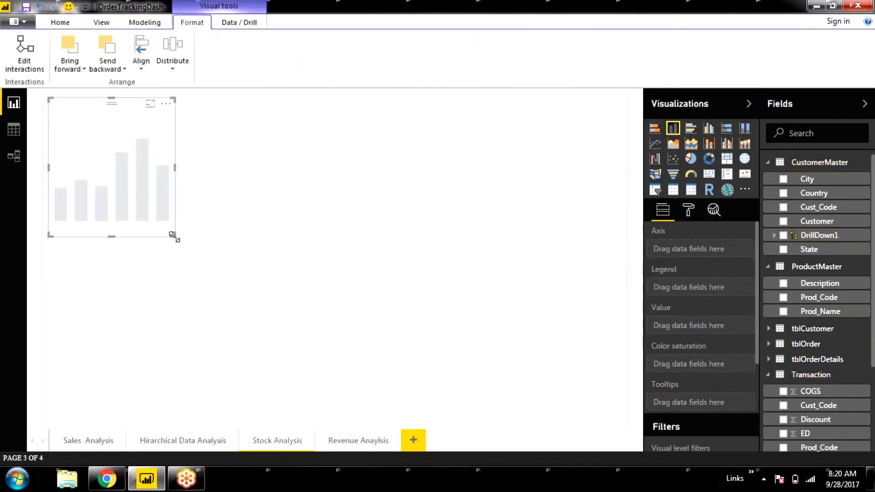
pyautogui.moveTo(172, 235); pyautogui.dragTo(336, 437)
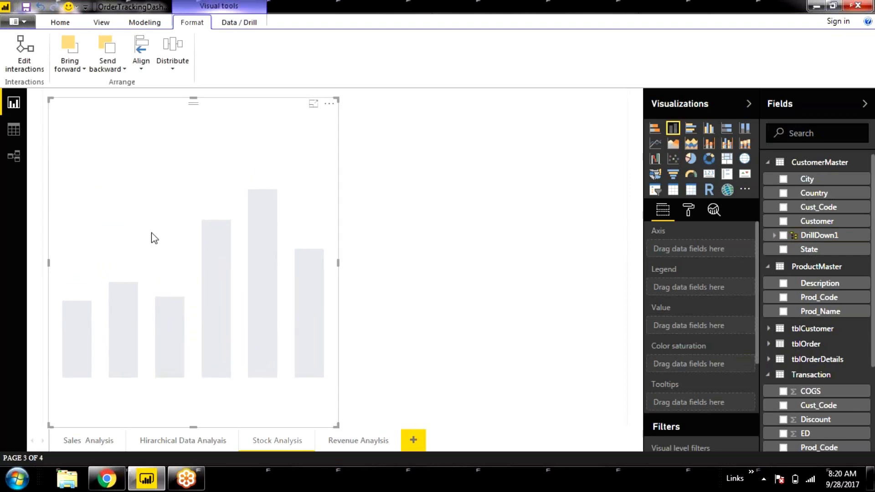
pyautogui.moveTo(52, 100); pyautogui.dragTo(47, 92)
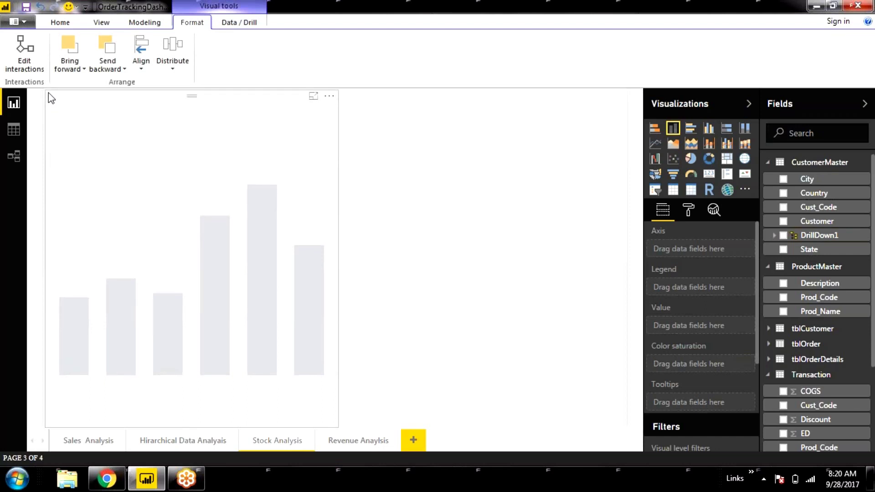
pyautogui.click(385, 242)
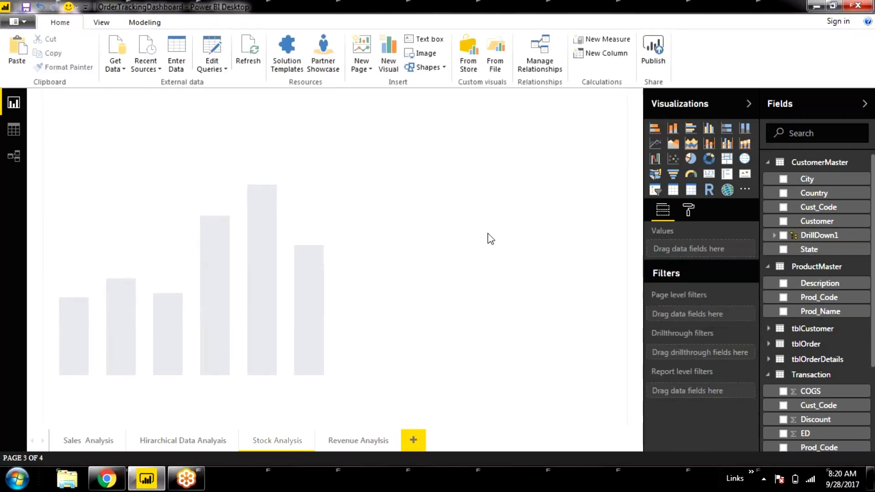
pyautogui.click(225, 138)
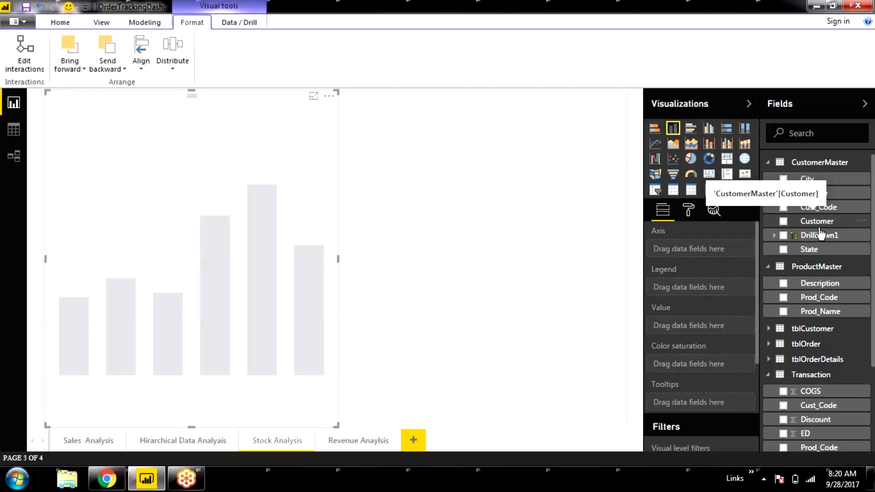
# - Plot Revenue by Customer, with Customer on the axis and Revenue as values
pyautogui.click(784, 222)
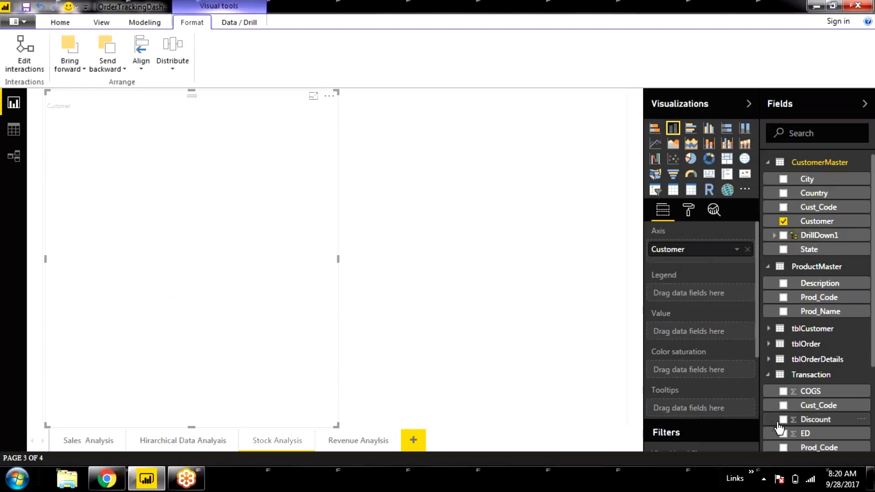
pyautogui.scroll(-1, 786, 428)
pyautogui.scroll(-3, 786, 428)
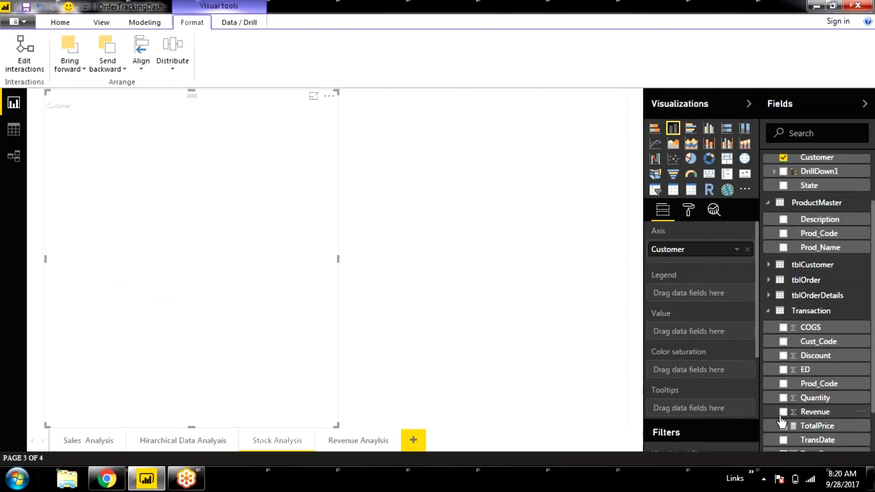
pyautogui.click(784, 411)
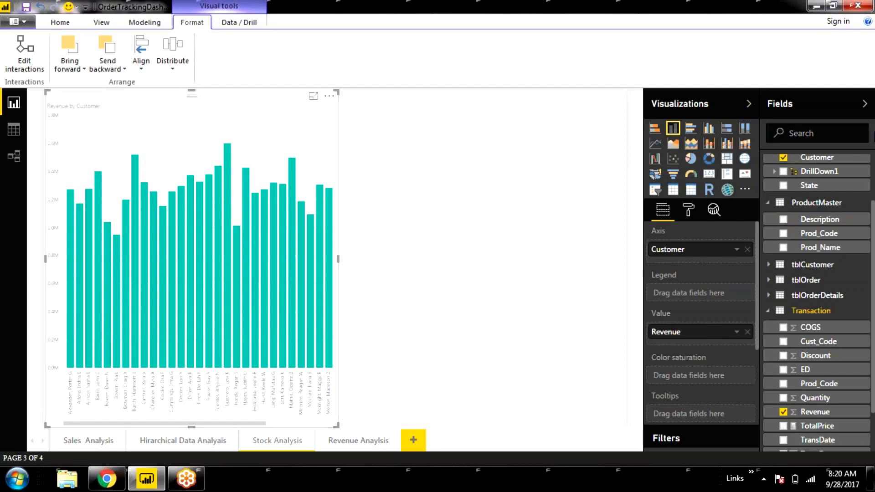
# - Collapse the ProductMaster, CustomerMaster and Transaction tables, then reopen ProductMaster to show Prod_Name
pyautogui.click(769, 203)
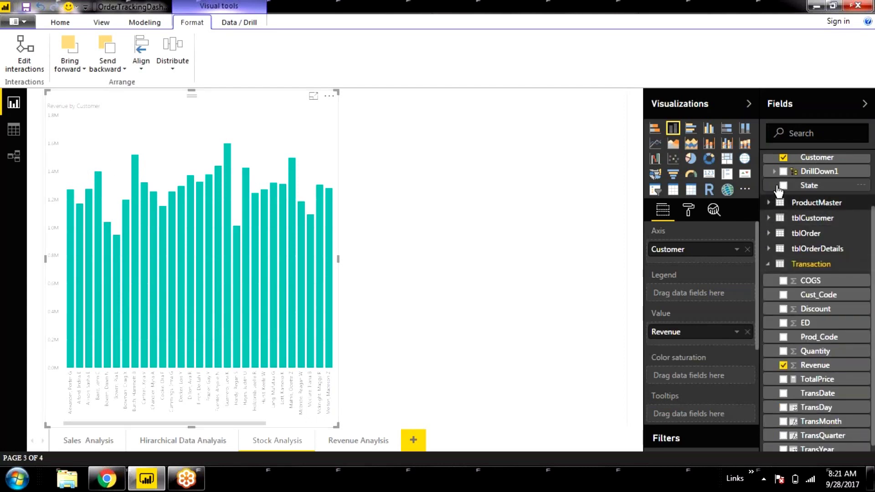
pyautogui.scroll(2, 779, 191)
pyautogui.click(768, 162)
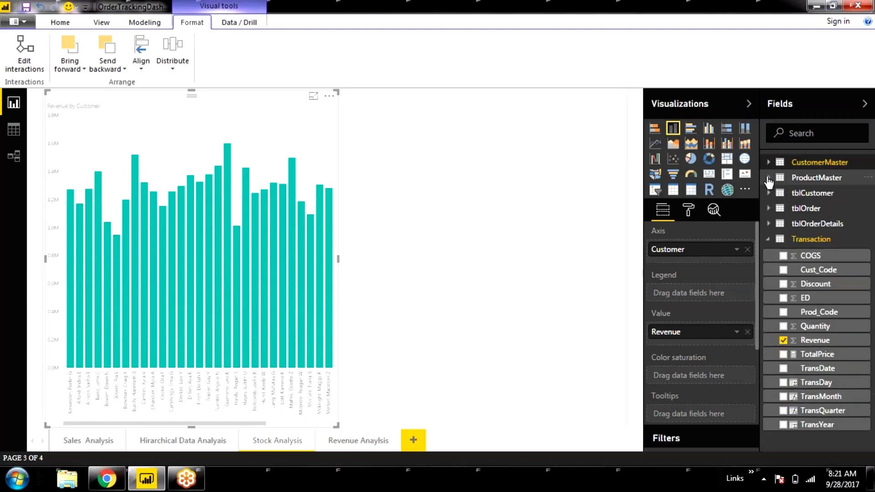
pyautogui.click(768, 239)
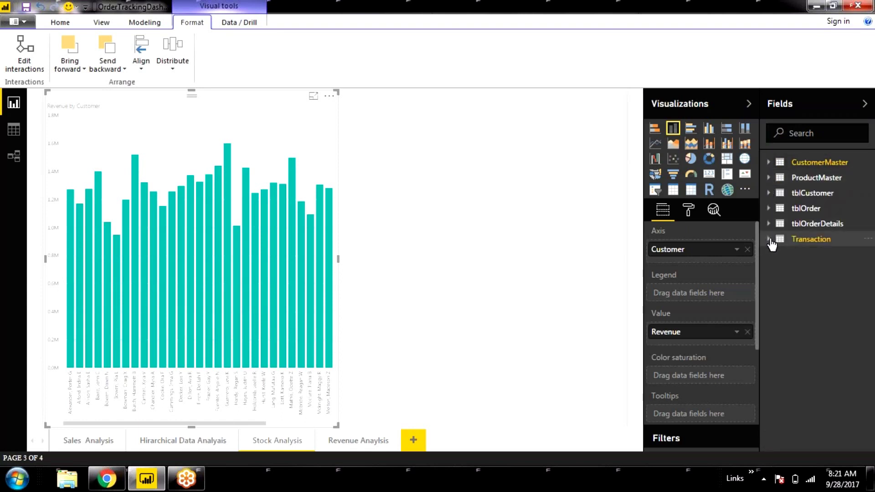
pyautogui.click(775, 177)
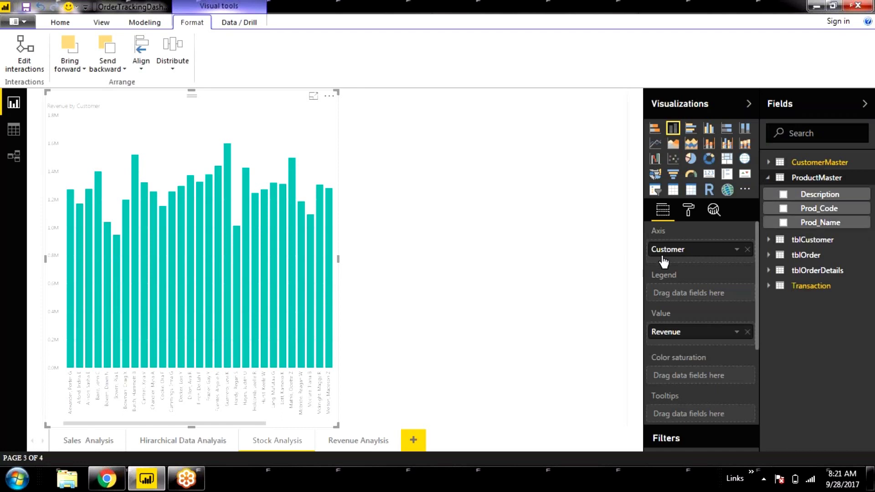
# - Move Prod_Name from the Axis well into the Legend well to stack columns by product
pyautogui.moveTo(834, 228); pyautogui.dragTo(727, 267)
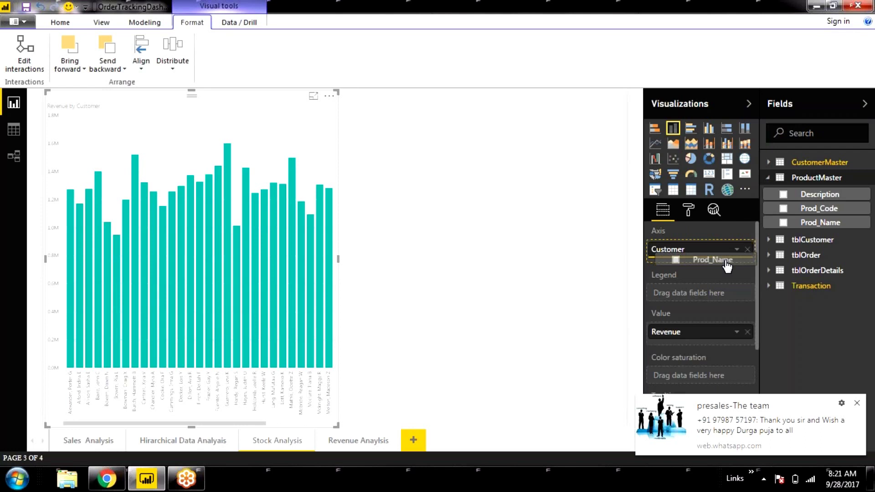
pyautogui.moveTo(726, 264); pyautogui.dragTo(726, 265)
pyautogui.click(857, 403)
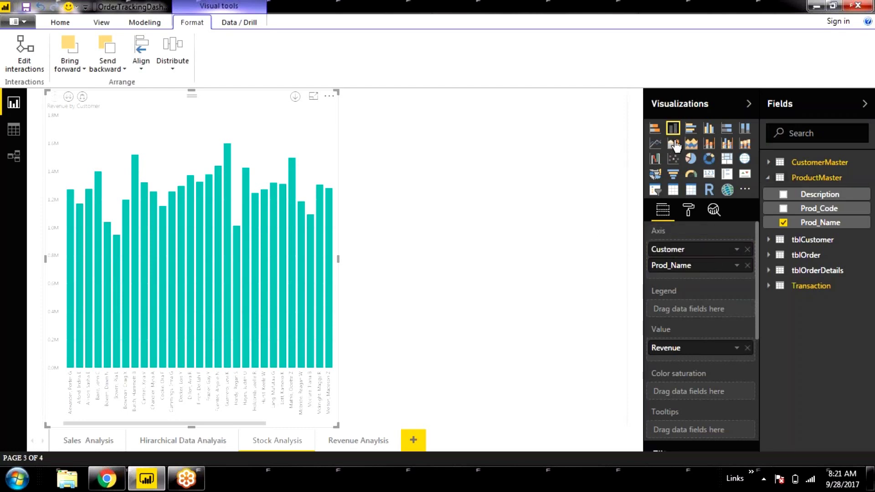
pyautogui.click(748, 265)
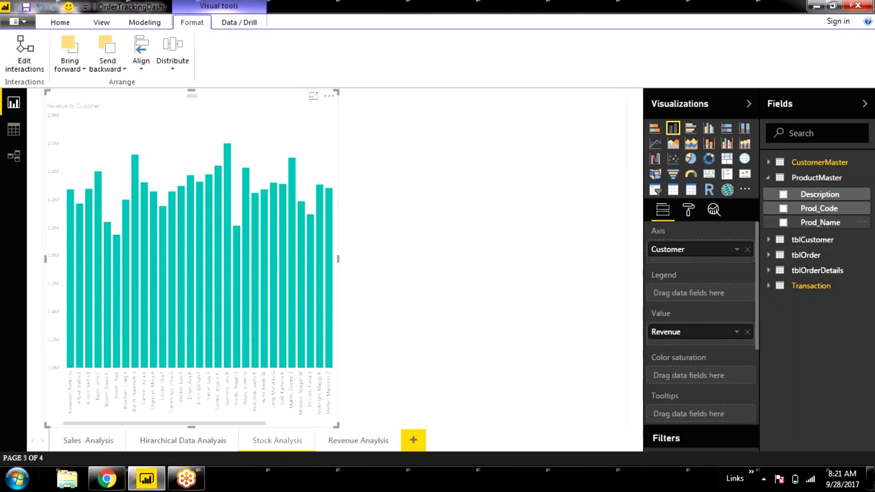
pyautogui.moveTo(702, 274); pyautogui.dragTo(700, 293)
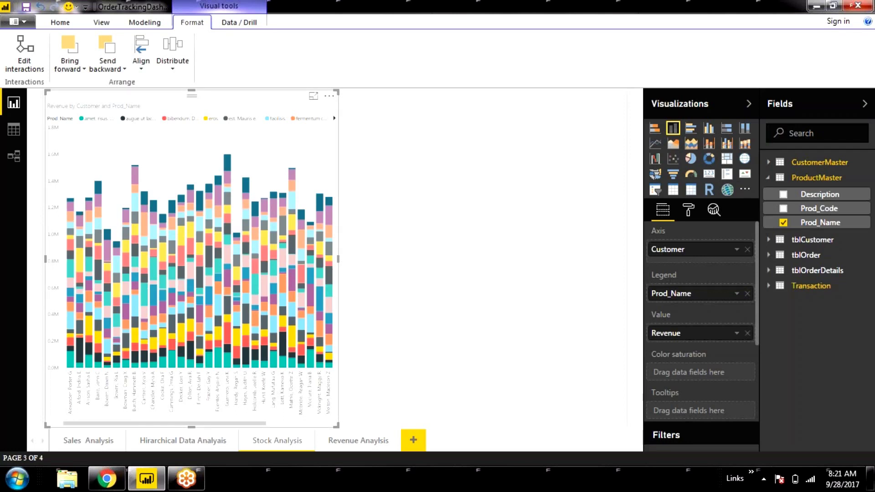
# - Stretch the chart's right edge to the canvas's right side, dismissing the battery warning
pyautogui.moveTo(387, 268); pyautogui.dragTo(625, 289)
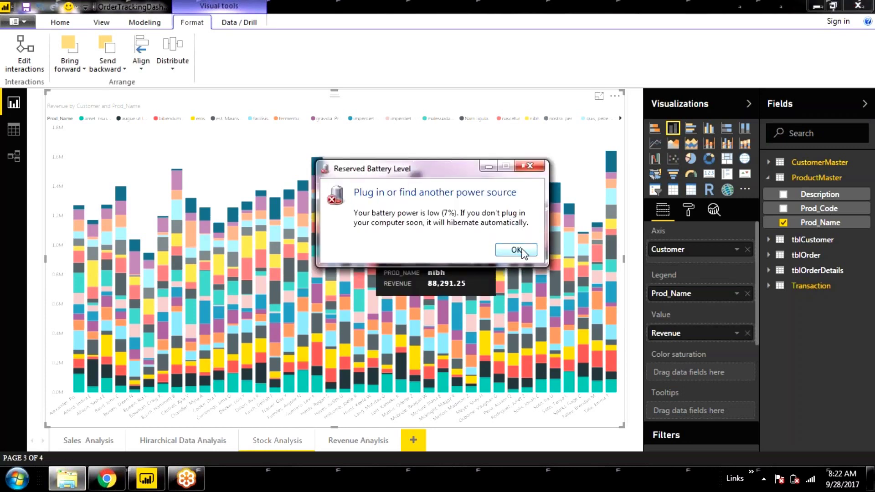
pyautogui.click(520, 251)
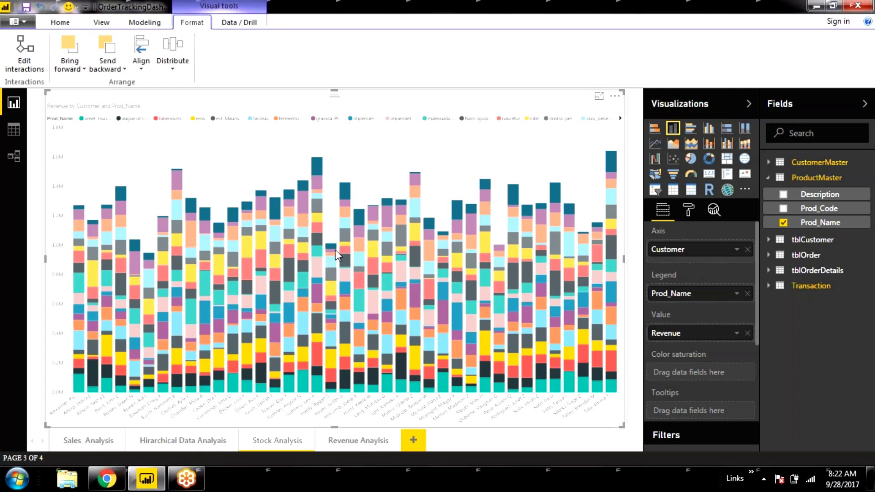
# - Format the X-axis with black labels at text size 15 and the Customer title on
pyautogui.moveTo(336, 255)
pyautogui.click(688, 210)
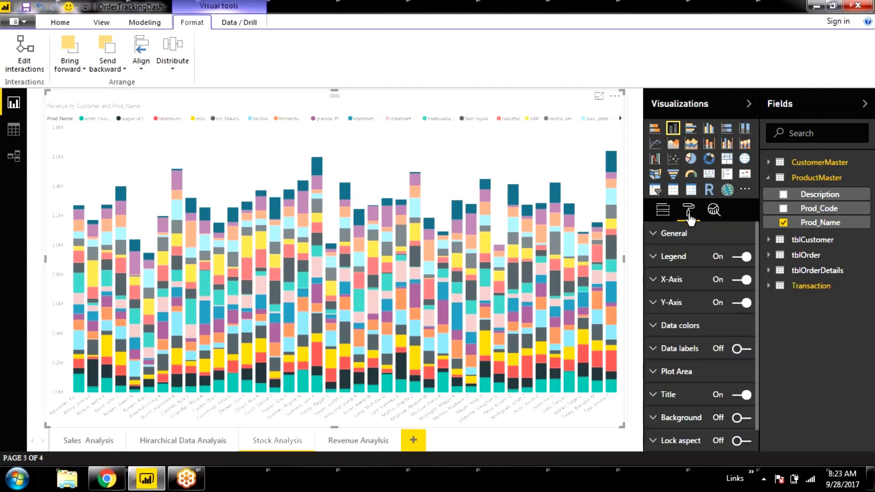
pyautogui.click(657, 281)
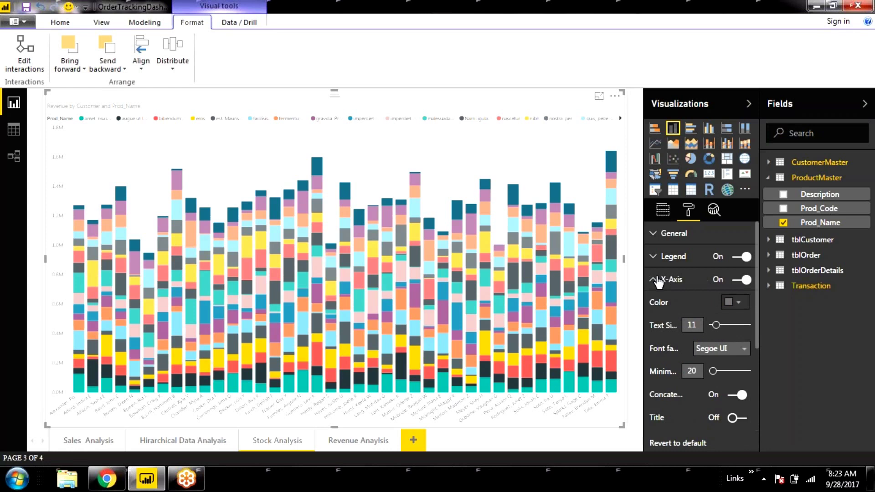
pyautogui.doubleClick(693, 325)
pyautogui.write('15')
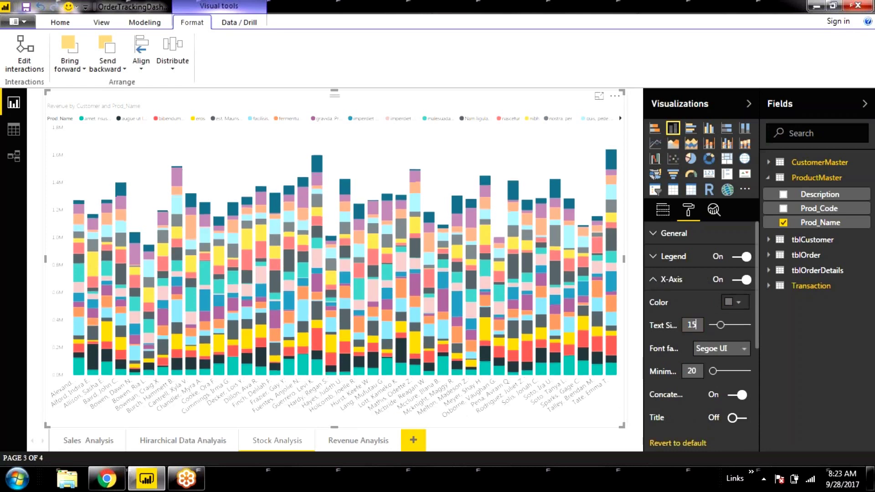
pyautogui.click(734, 300)
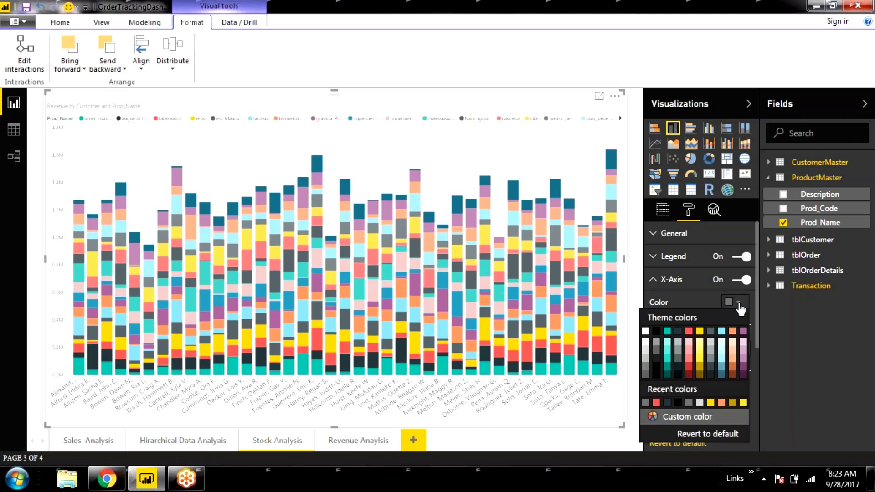
pyautogui.click(657, 332)
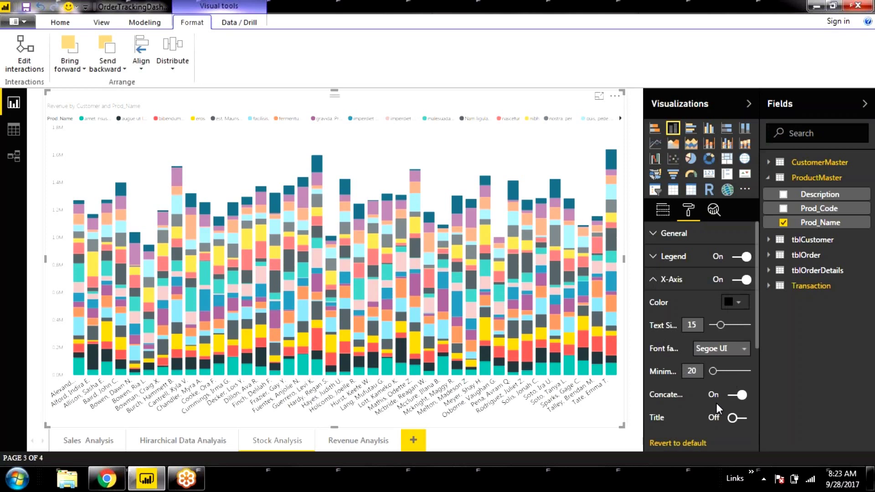
pyautogui.click(740, 419)
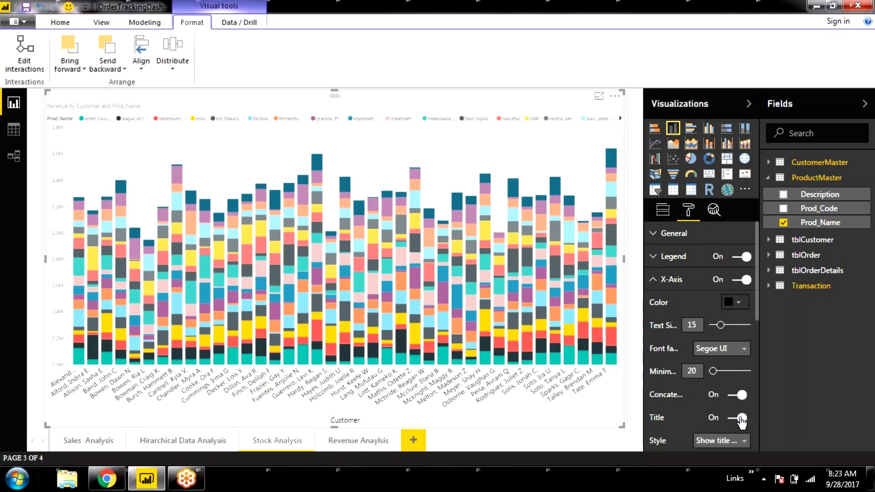
# - Set the Y-axis labels to black at text size 15
pyautogui.click(653, 279)
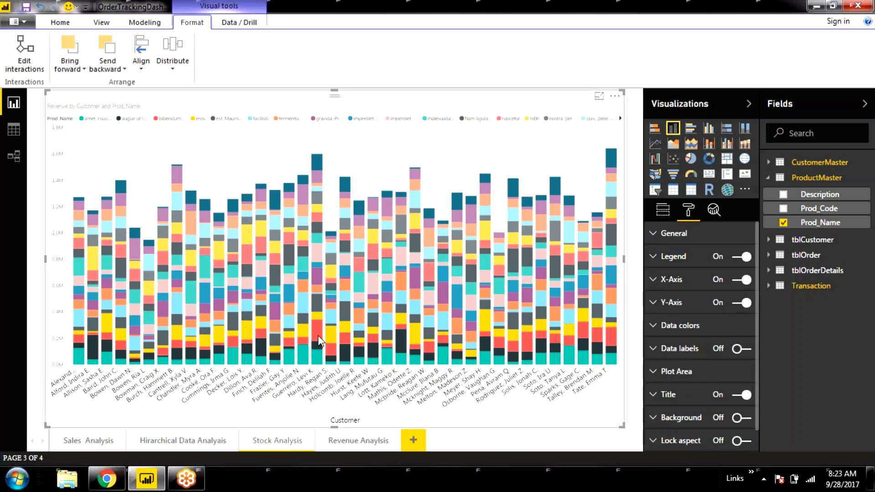
pyautogui.moveTo(233, 331)
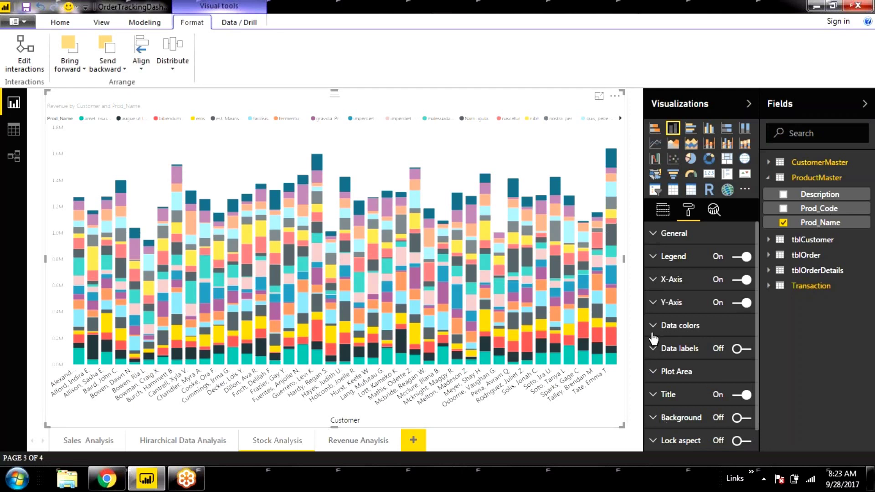
pyautogui.click(653, 303)
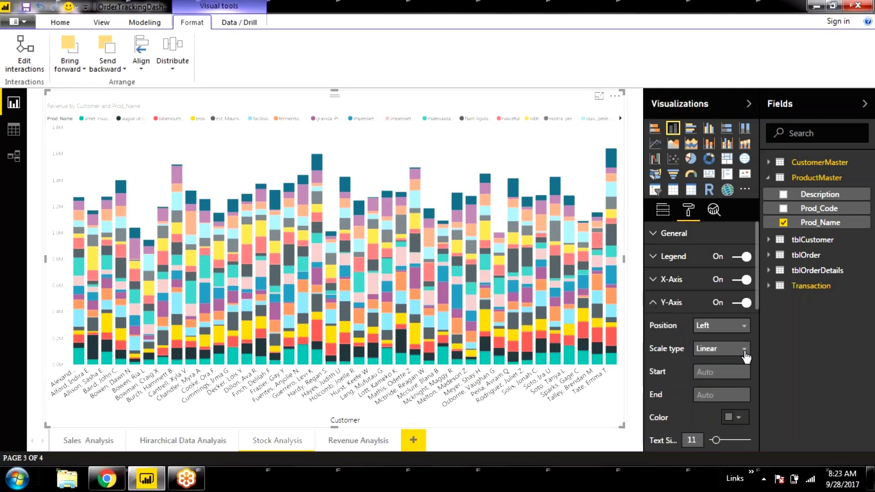
pyautogui.click(731, 418)
pyautogui.click(662, 294)
pyautogui.write('15')
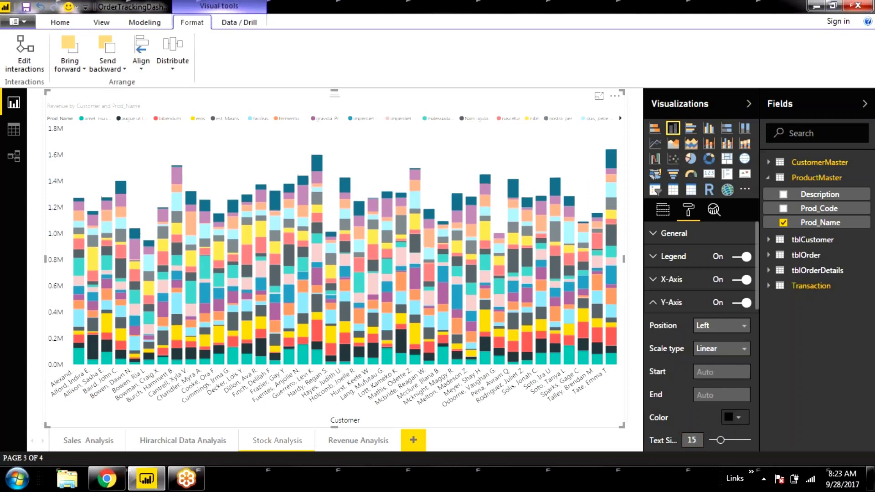
pyautogui.click(654, 303)
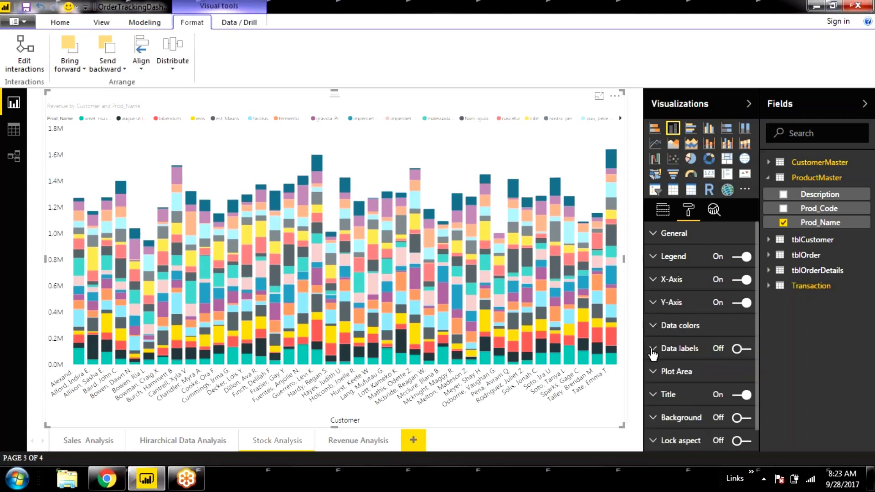
pyautogui.click(743, 351)
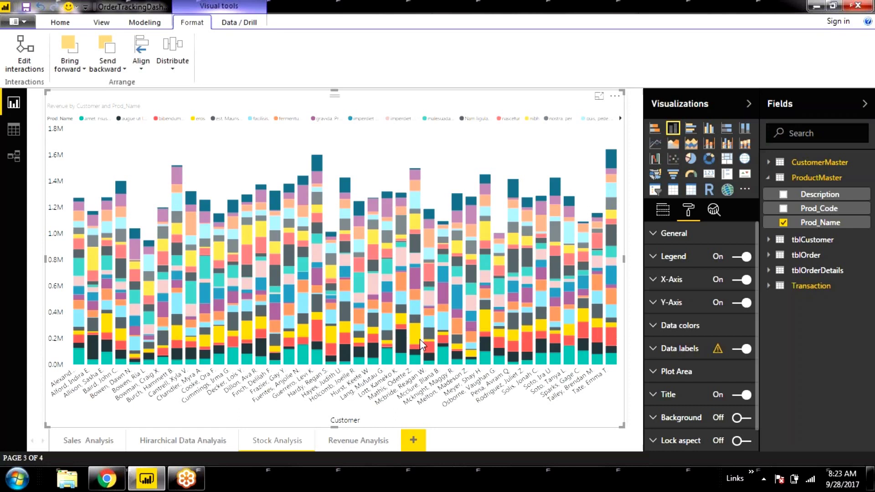
pyautogui.moveTo(410, 341)
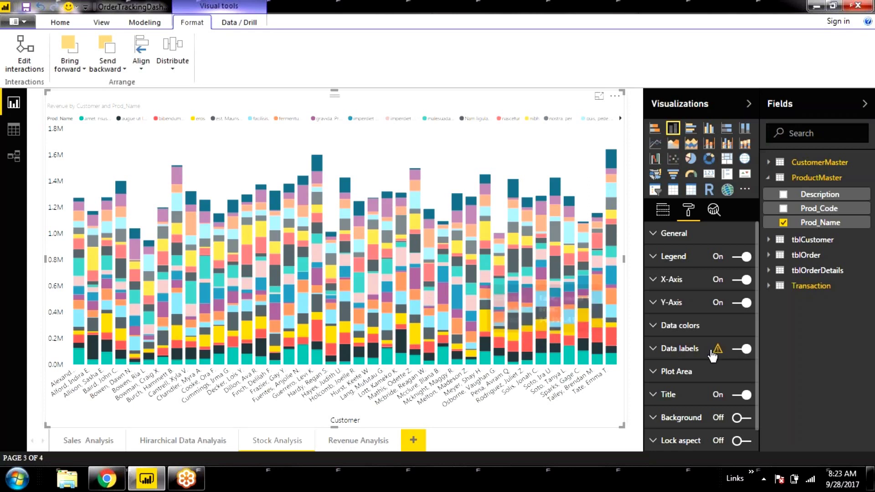
pyautogui.click(735, 352)
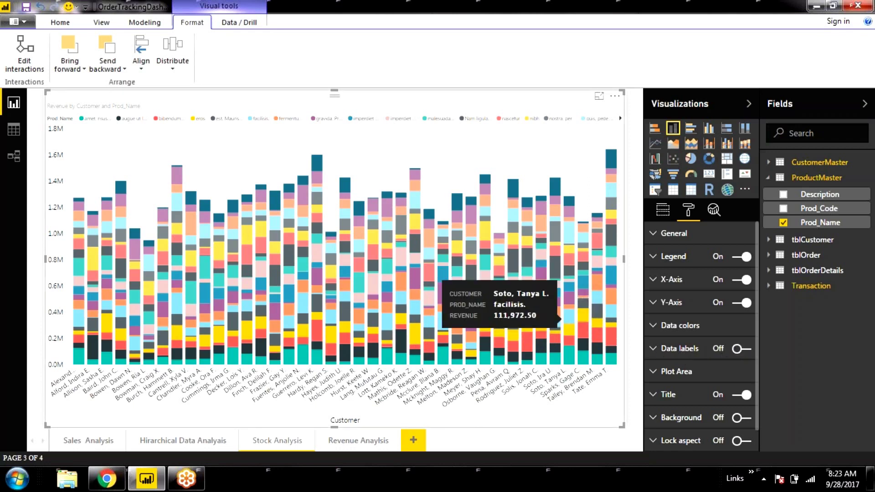
# - Set the chart title font colour to red and its text size to 17
pyautogui.click(655, 395)
pyautogui.click(738, 383)
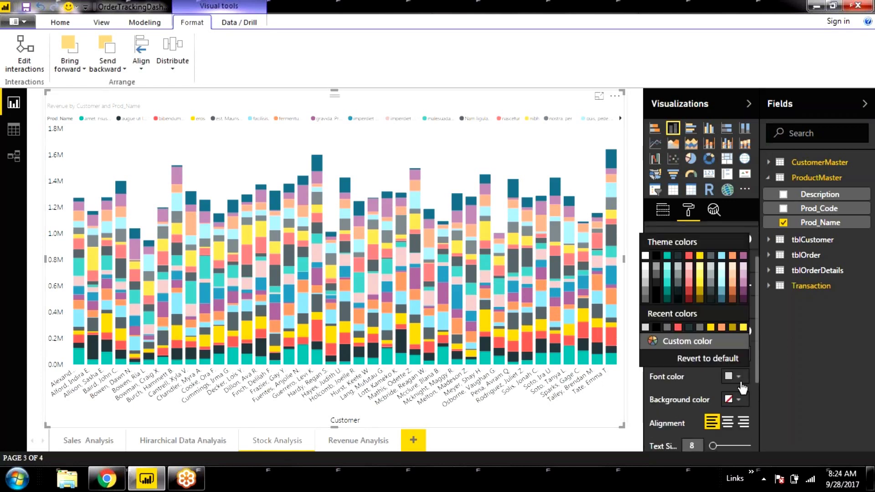
pyautogui.click(679, 334)
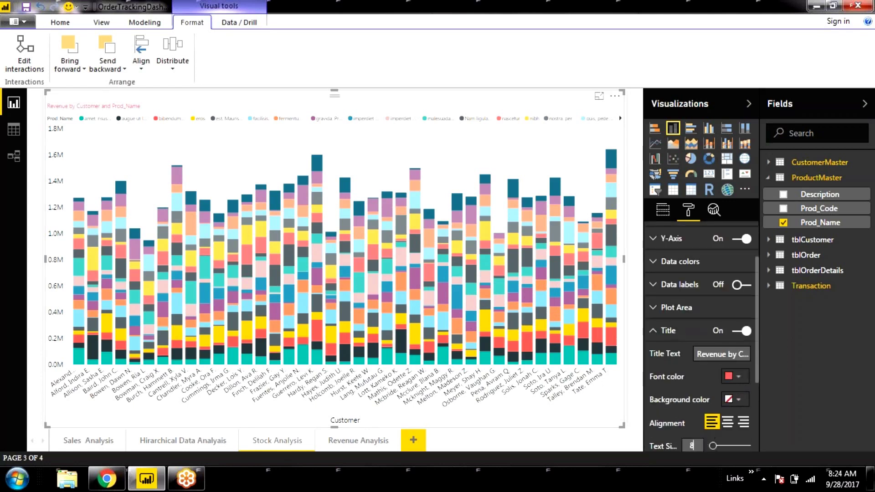
pyautogui.write('17')
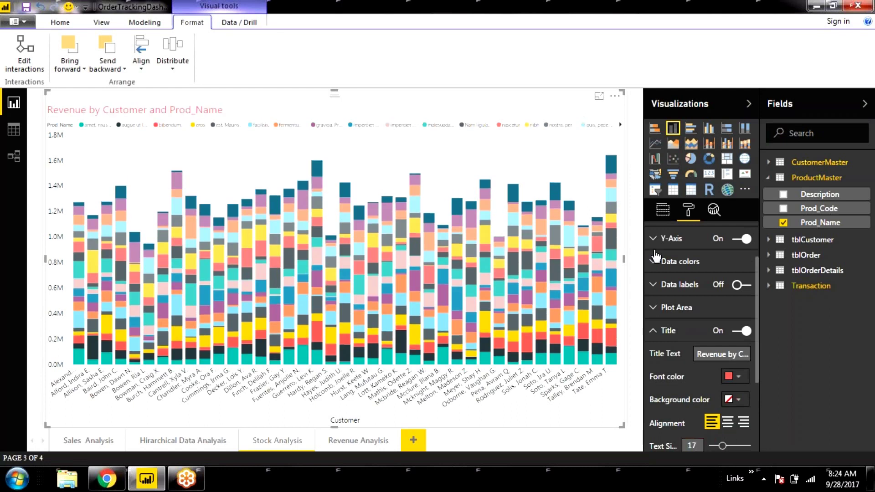
pyautogui.click(654, 332)
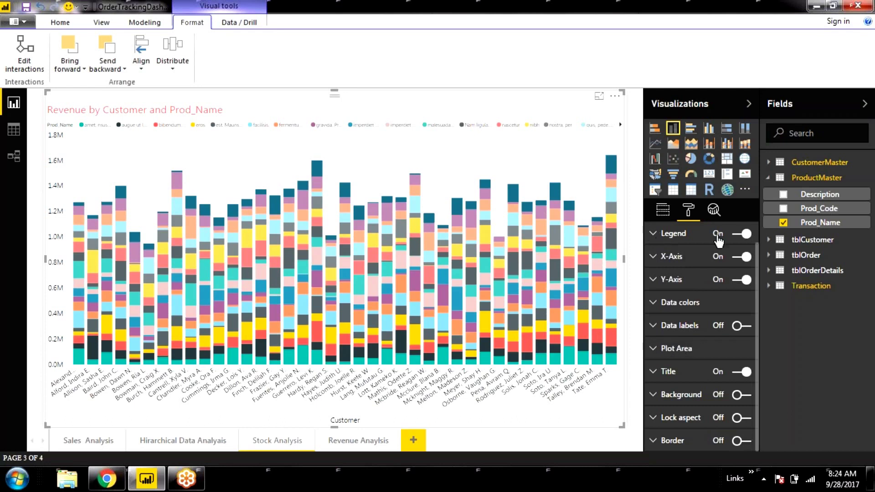
# - Switch the chart's Legend toggle off, after briefly turning it back on
pyautogui.click(740, 234)
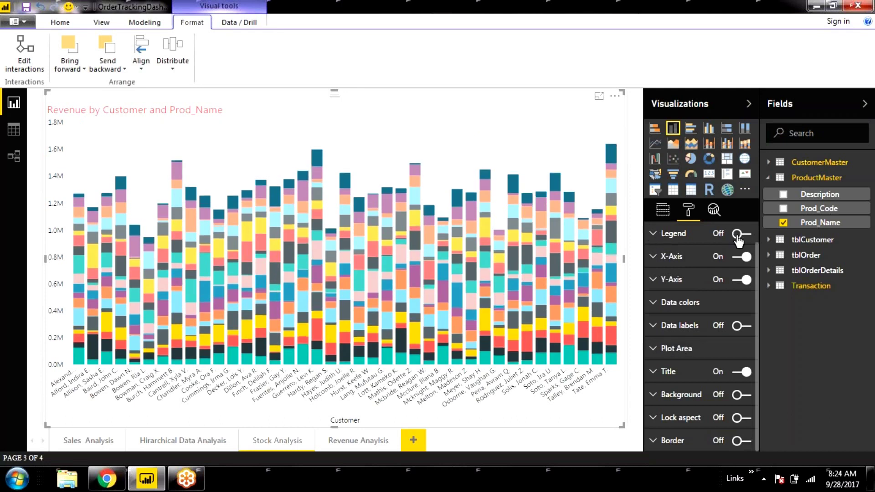
pyautogui.click(740, 235)
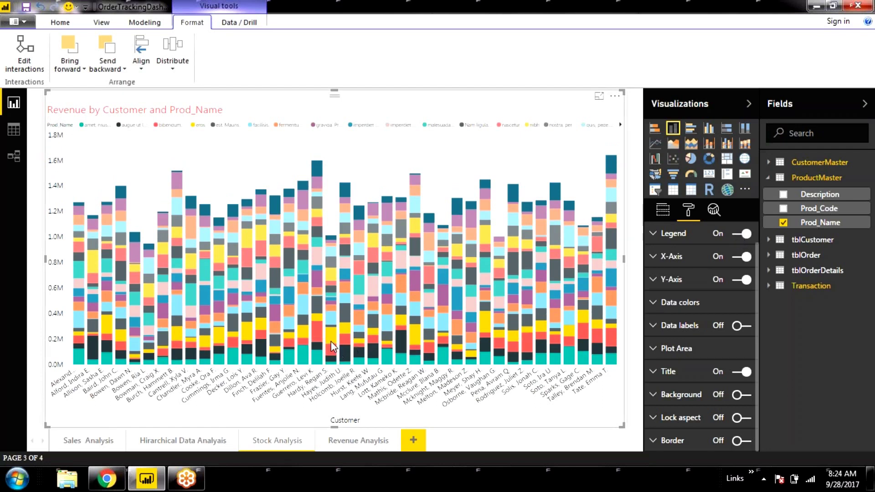
pyautogui.click(745, 235)
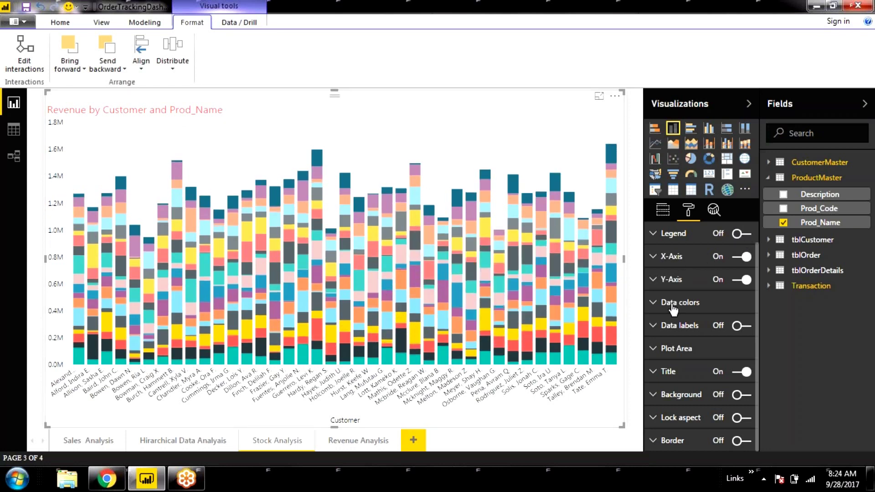
# - Briefly toggle data labels and the General section, leaving both unchanged
pyautogui.scroll(1, 674, 305)
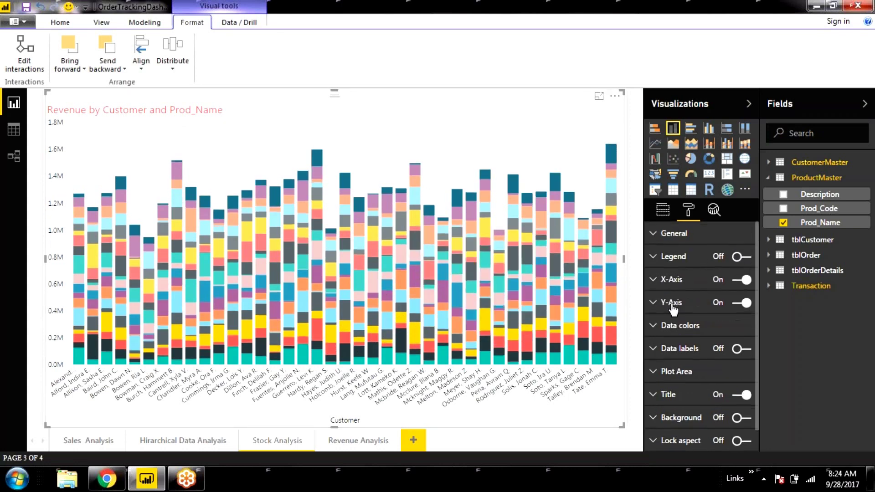
pyautogui.click(744, 350)
pyautogui.click(743, 349)
pyautogui.click(656, 234)
pyautogui.click(656, 233)
# - Set the Y-axis display units to None so values show in full up to 1,800,000
pyautogui.click(654, 303)
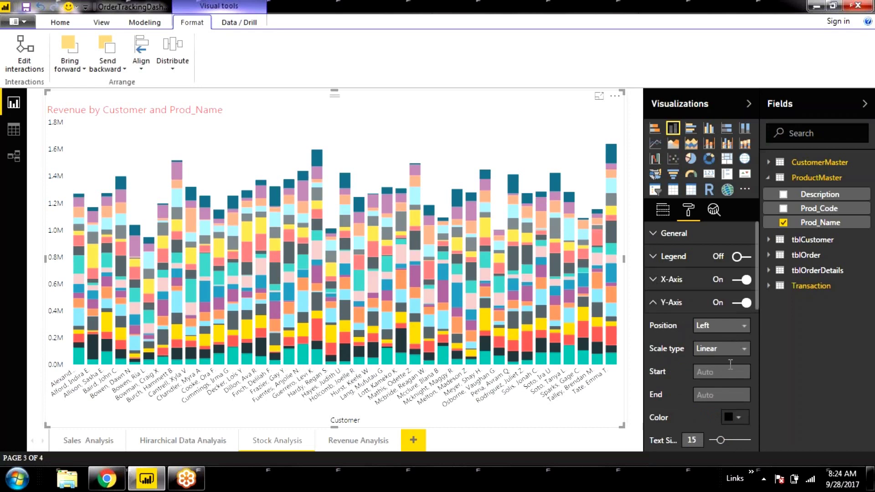
pyautogui.scroll(-3, 725, 364)
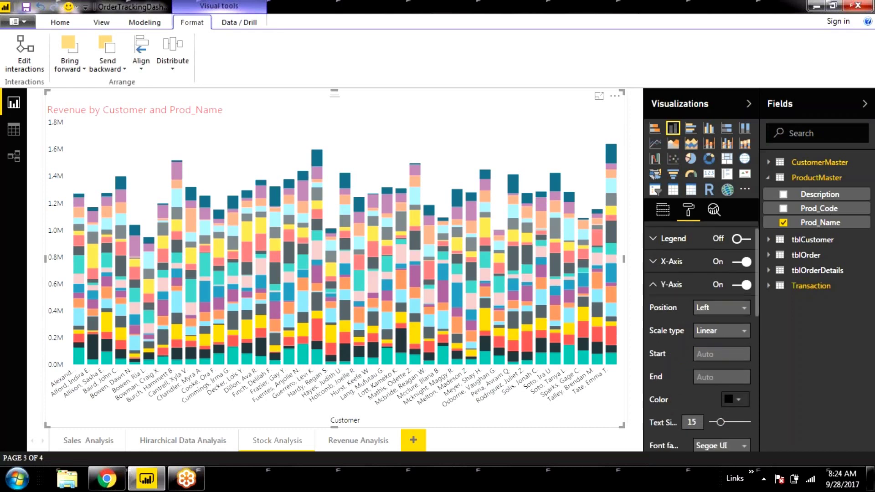
pyautogui.click(725, 423)
pyautogui.scroll(-3, 711, 434)
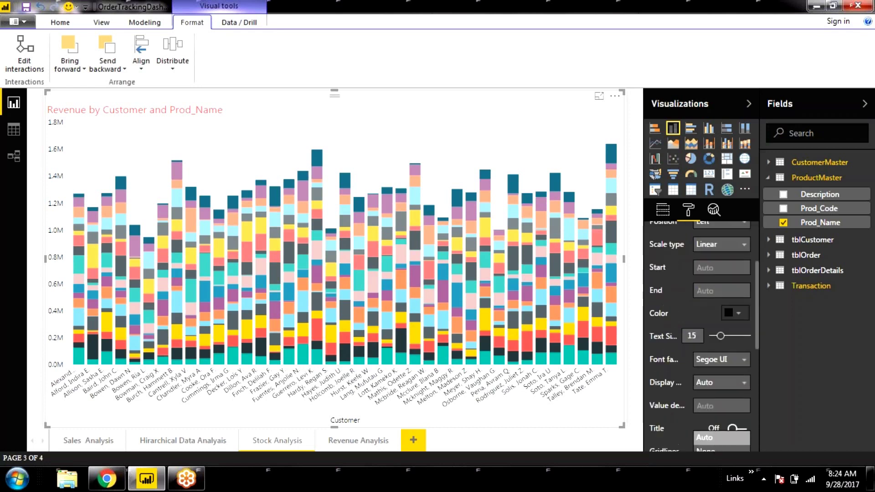
pyautogui.click(705, 451)
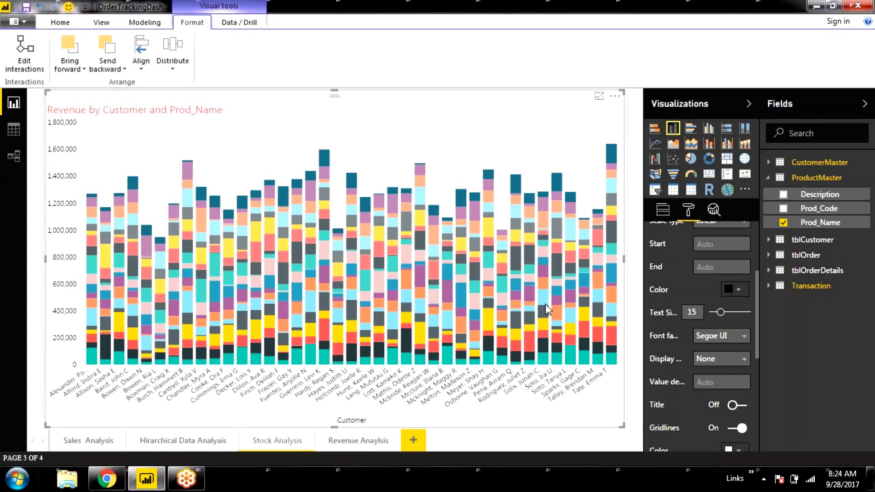
pyautogui.scroll(5, 683, 296)
pyautogui.scroll(-2, 652, 310)
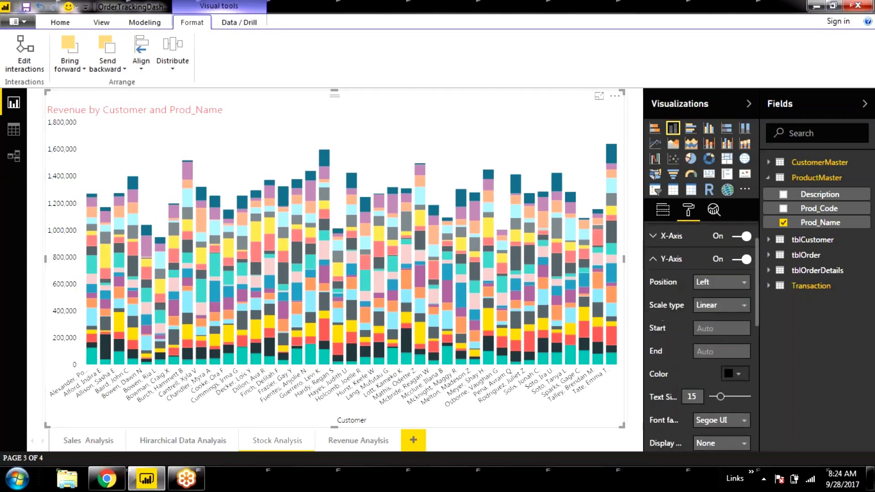
pyautogui.scroll(2, 652, 310)
pyautogui.click(654, 303)
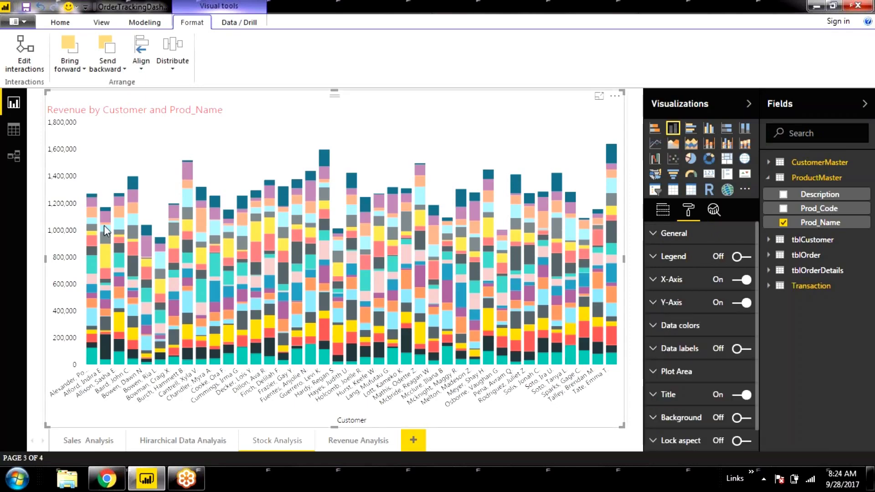